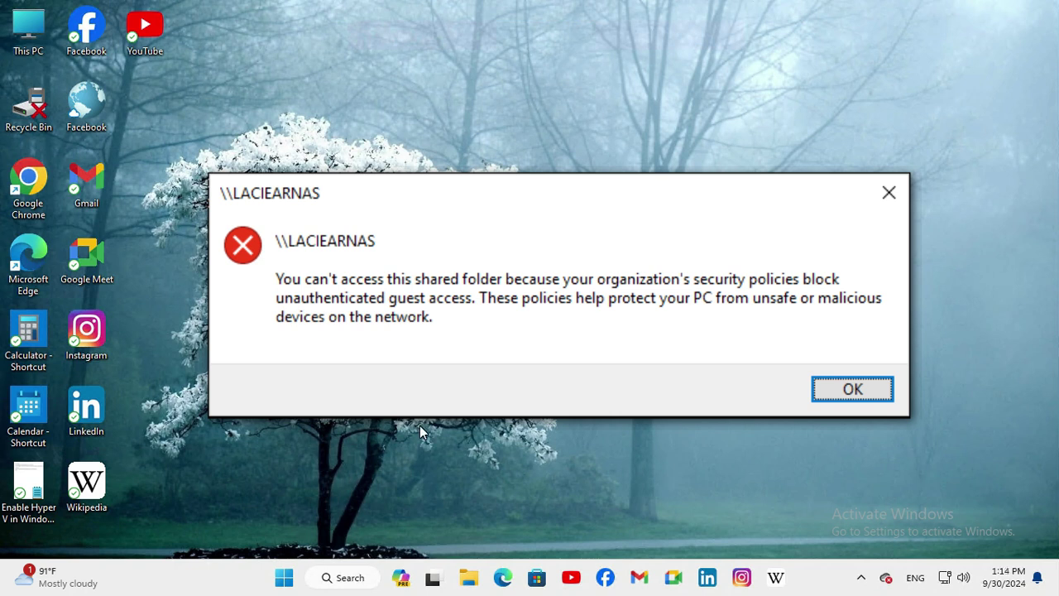
Dismiss the shared-folder access error and launch Registry Editor through a search for regedit, allowing it to make changes to the device
key("Return")
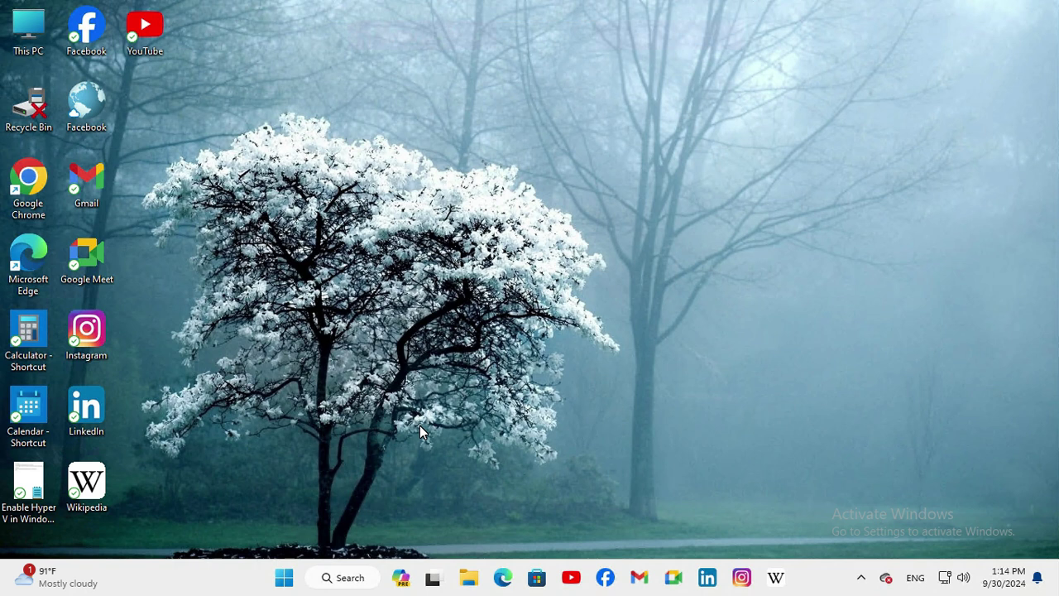
left_click(337, 579)
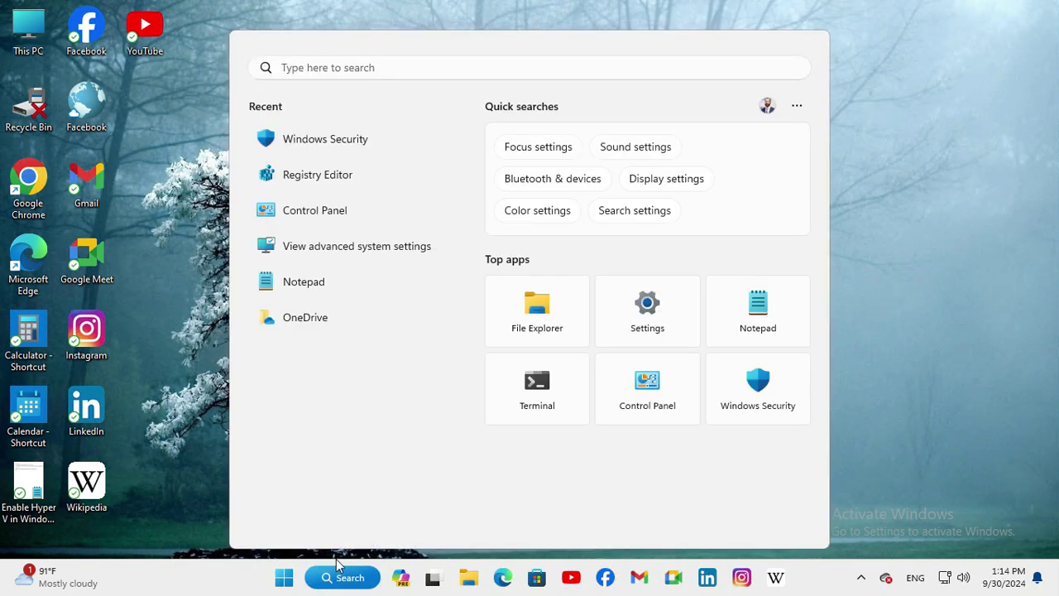
left_click(313, 68)
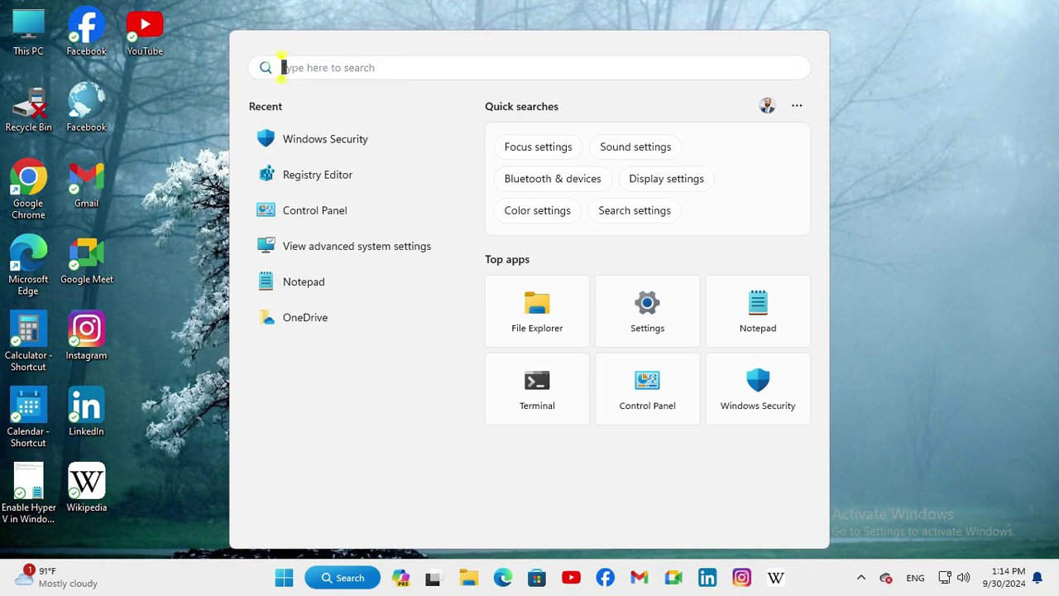
type("reg")
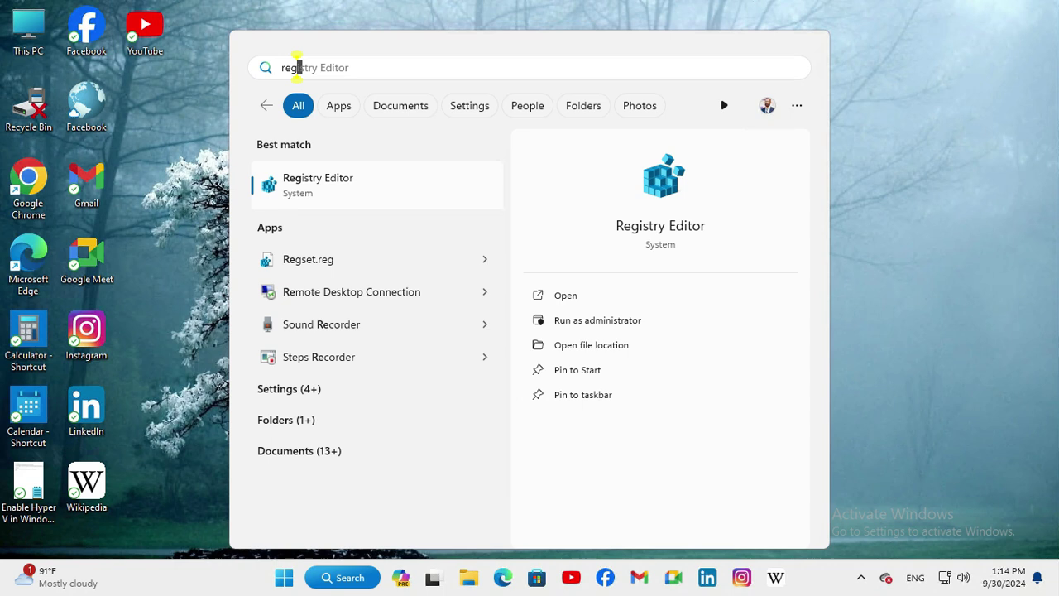
type("edit")
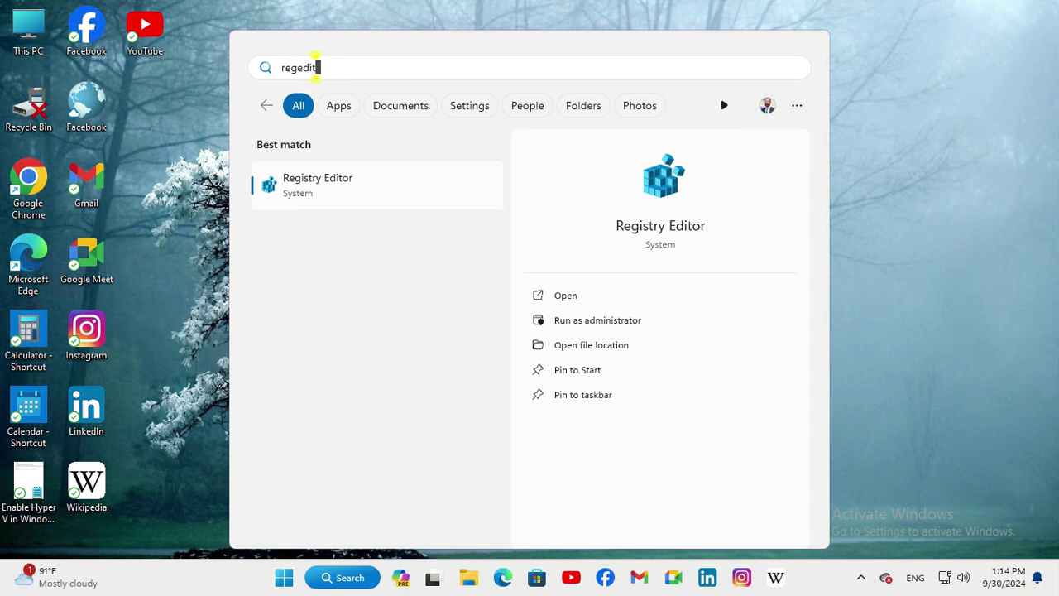
left_click(331, 180)
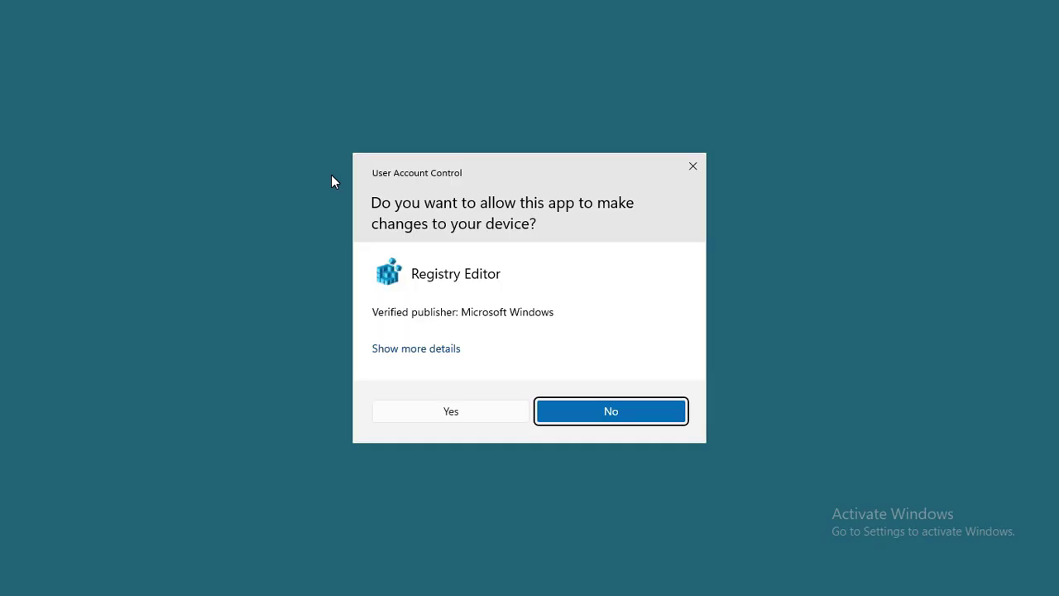
left_click(452, 415)
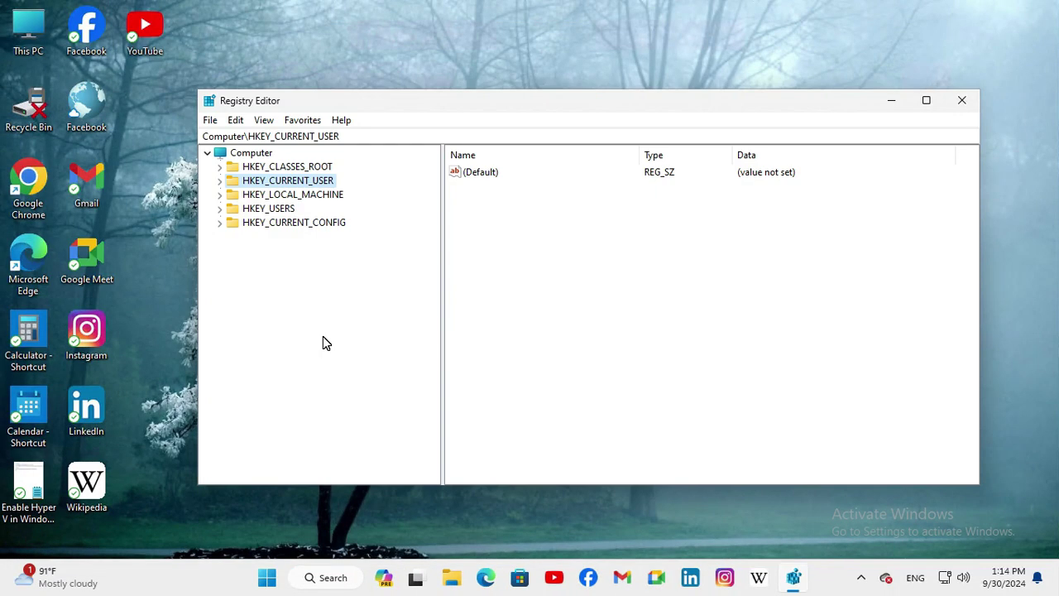
Expand the registry tree along HKEY_LOCAL_MACHINE\SYSTEM\CurrentControlSet\Services
left_click(280, 192)
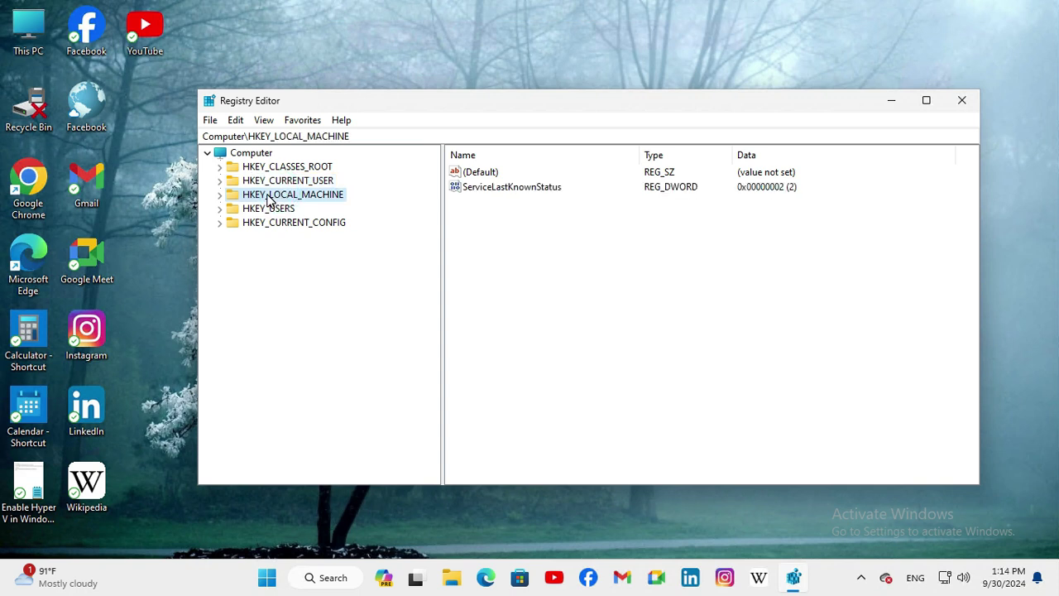
left_click(219, 196)
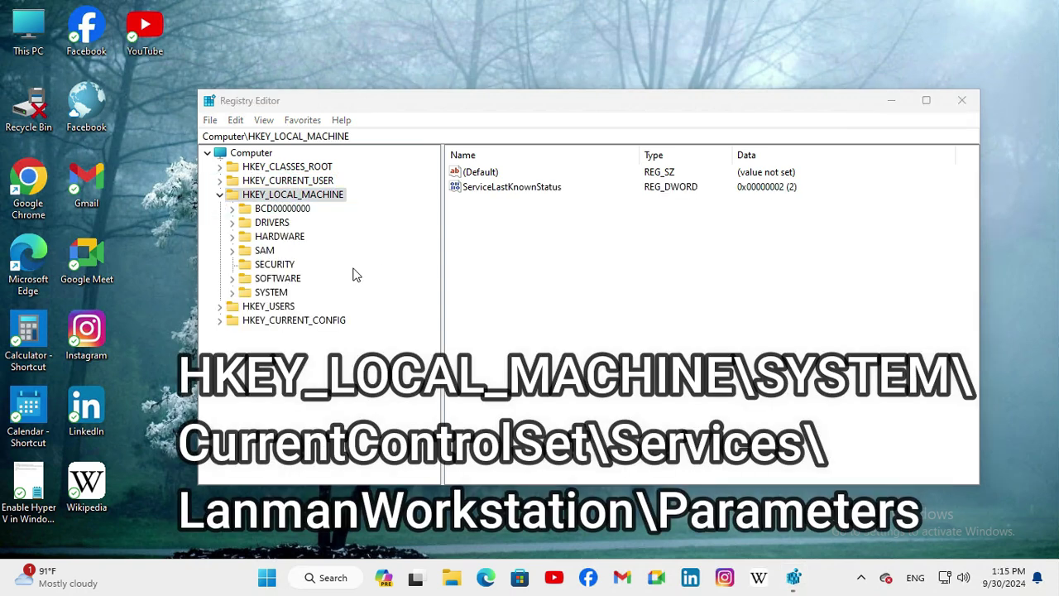
left_click(271, 294)
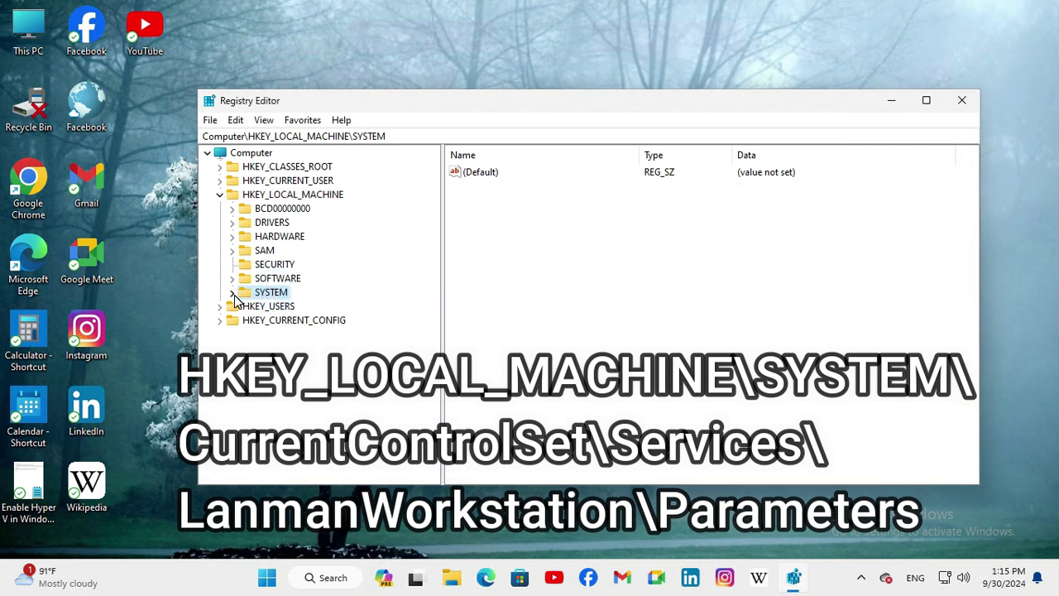
left_click(232, 294)
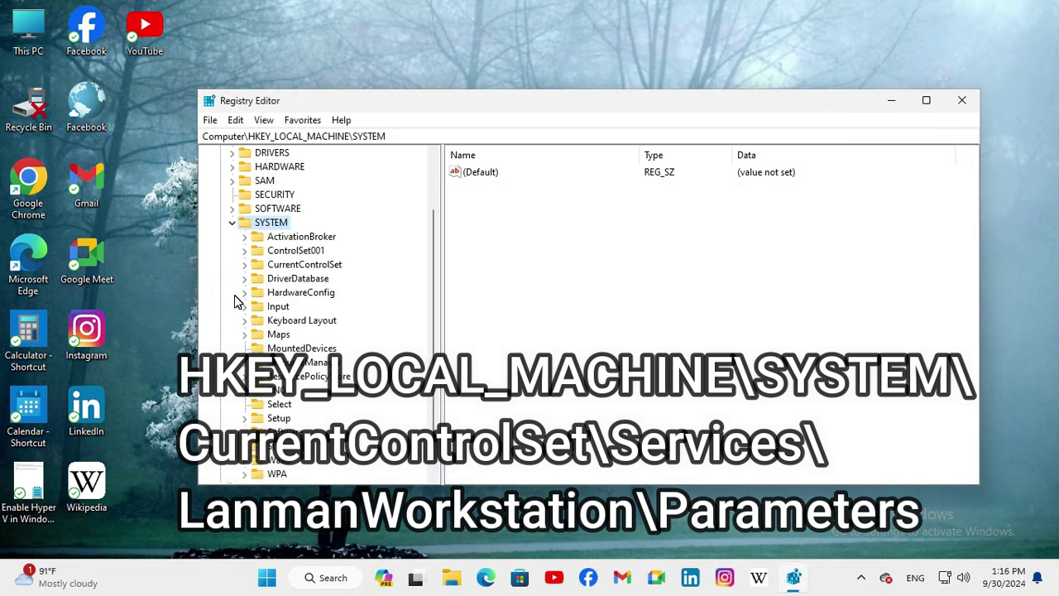
left_click(308, 265)
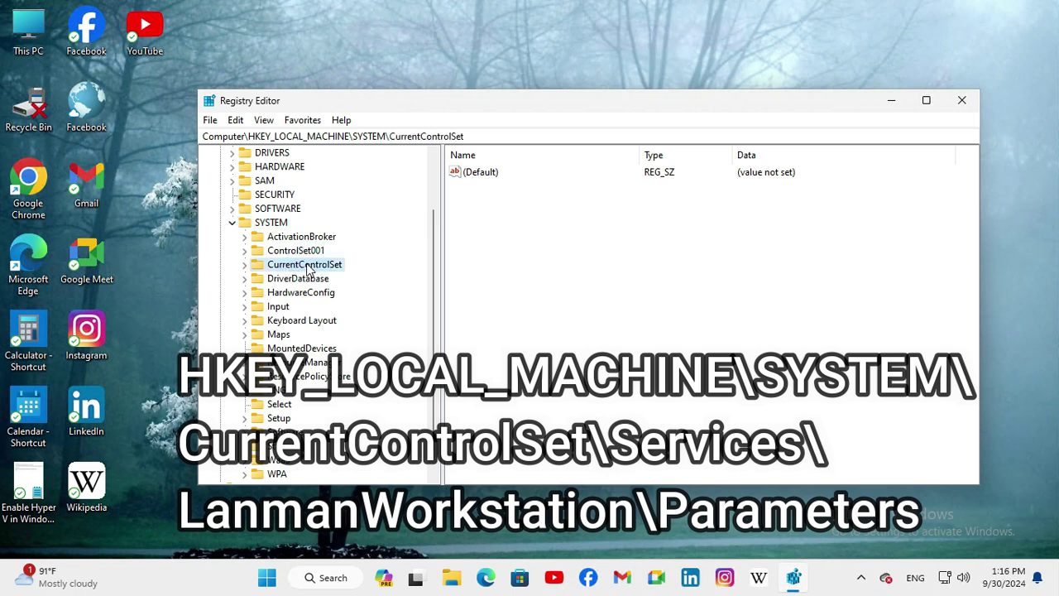
left_click(245, 264)
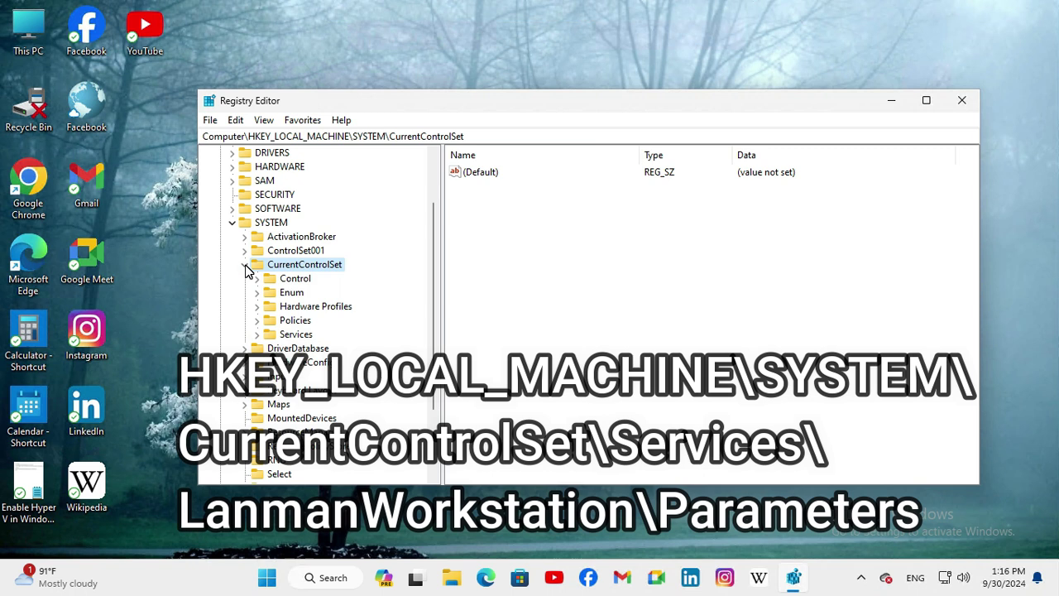
left_click(304, 334)
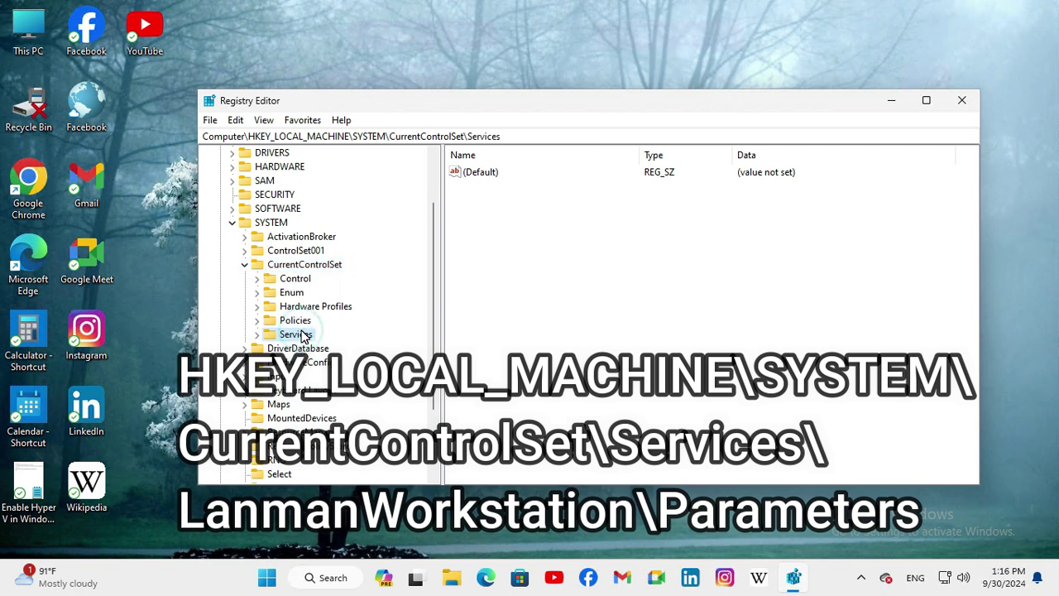
left_click(256, 334)
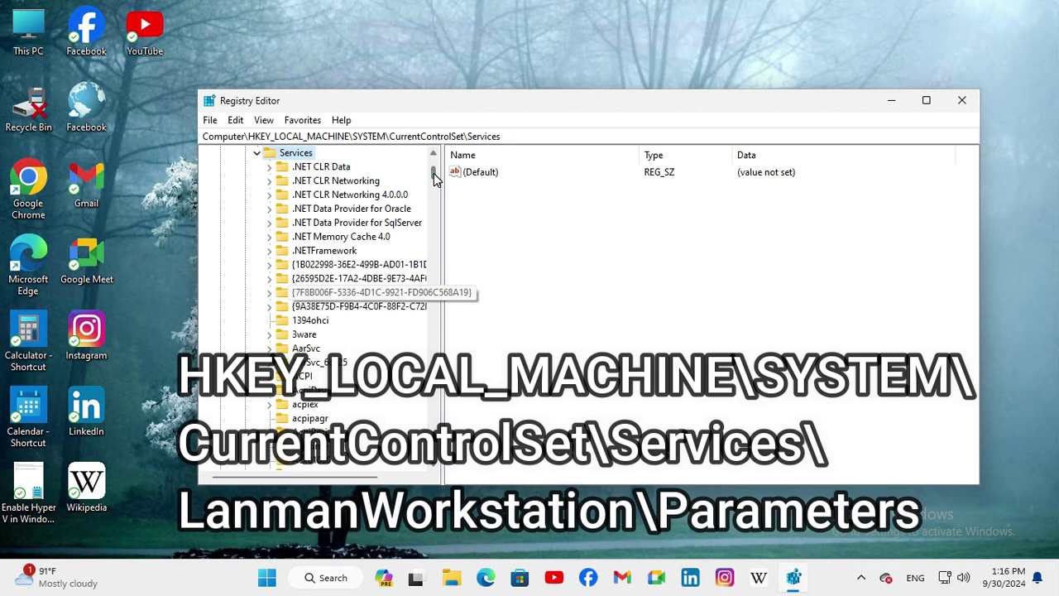
Find the LanmanWorkstation key under Services and open its Parameters subkey
scroll(436, 179, "down", 1)
left_click_drag(436, 179, 433, 281)
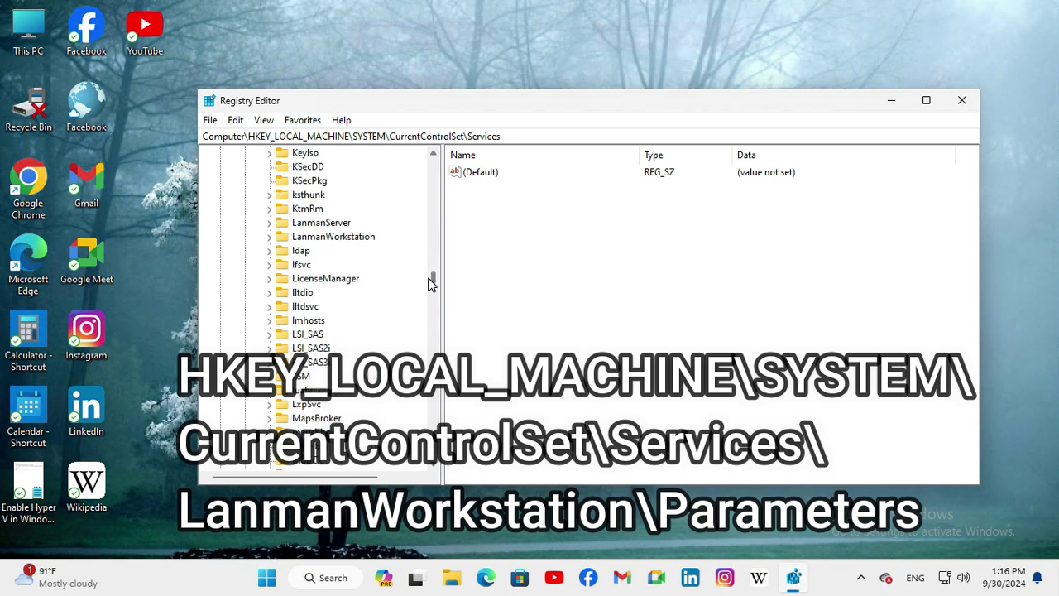
left_click(331, 238)
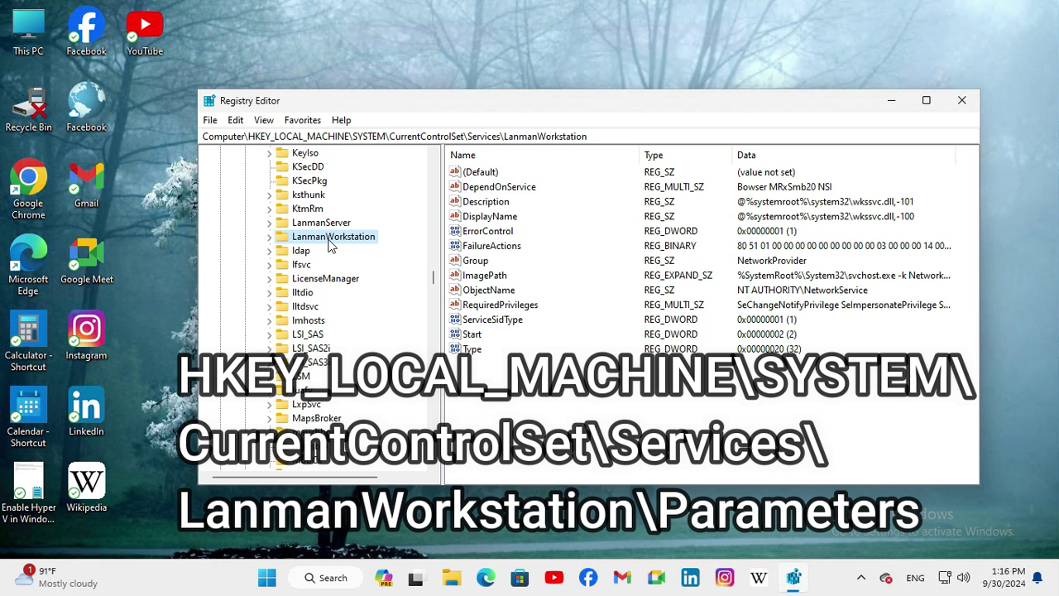
left_click(270, 237)
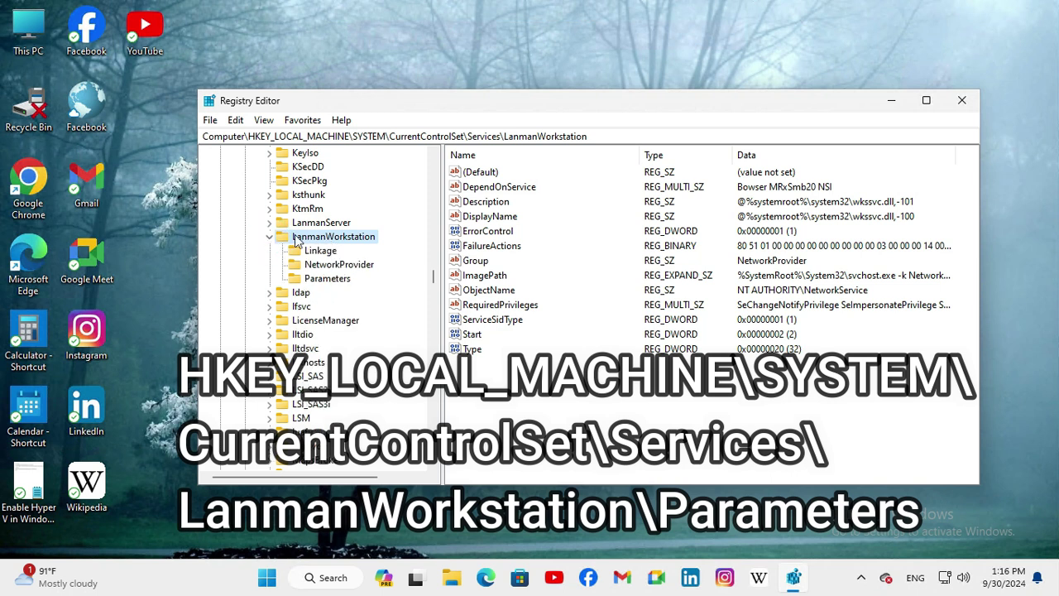
left_click(345, 281)
Create a DWORD (32-bit) value named AllowInsecureGuestAuth in the Parameters key
left_click(651, 314)
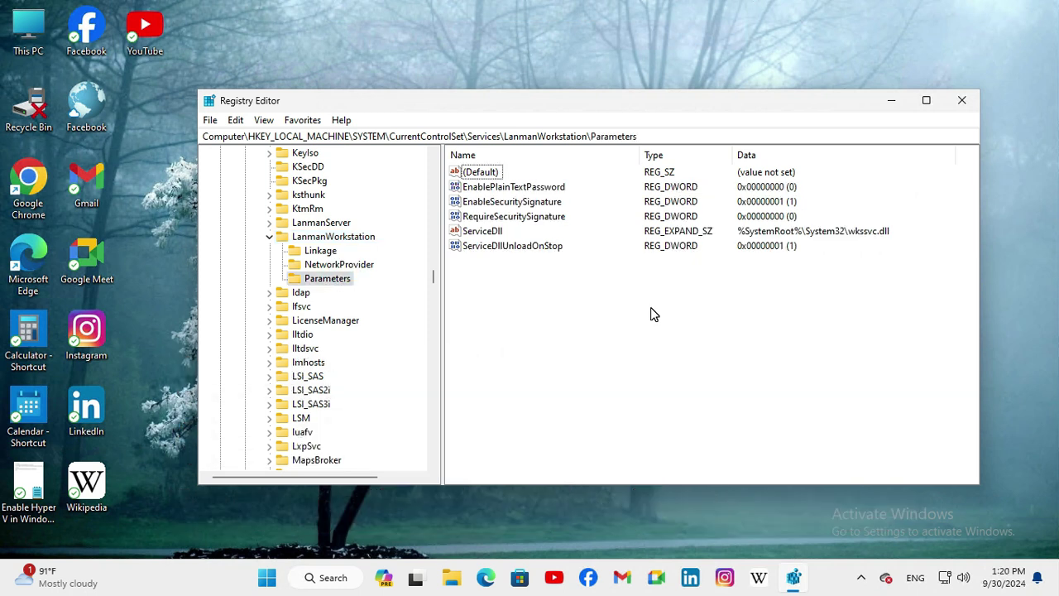
right_click(651, 313)
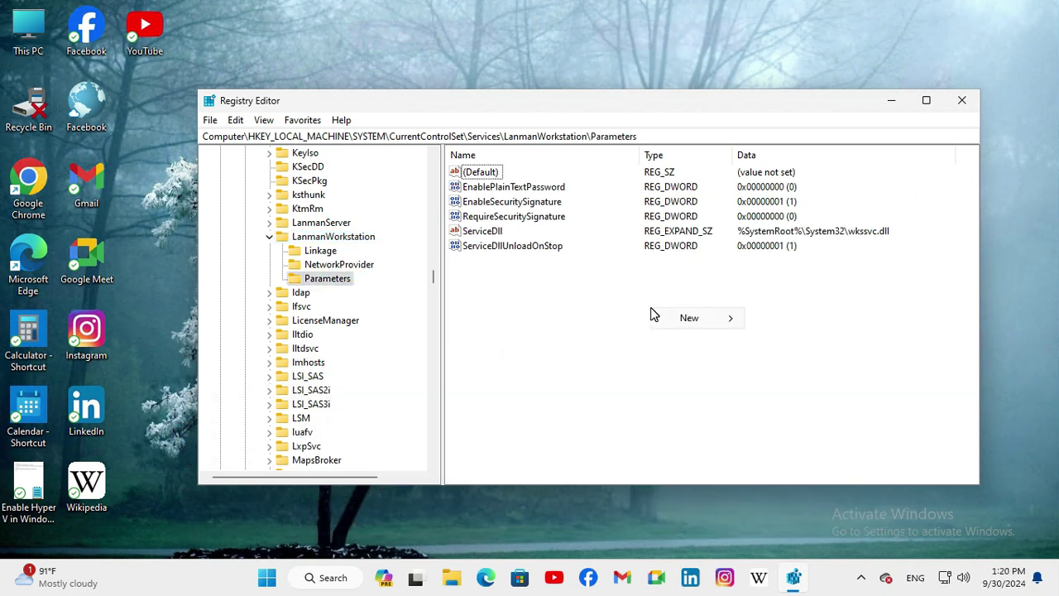
left_click(711, 319)
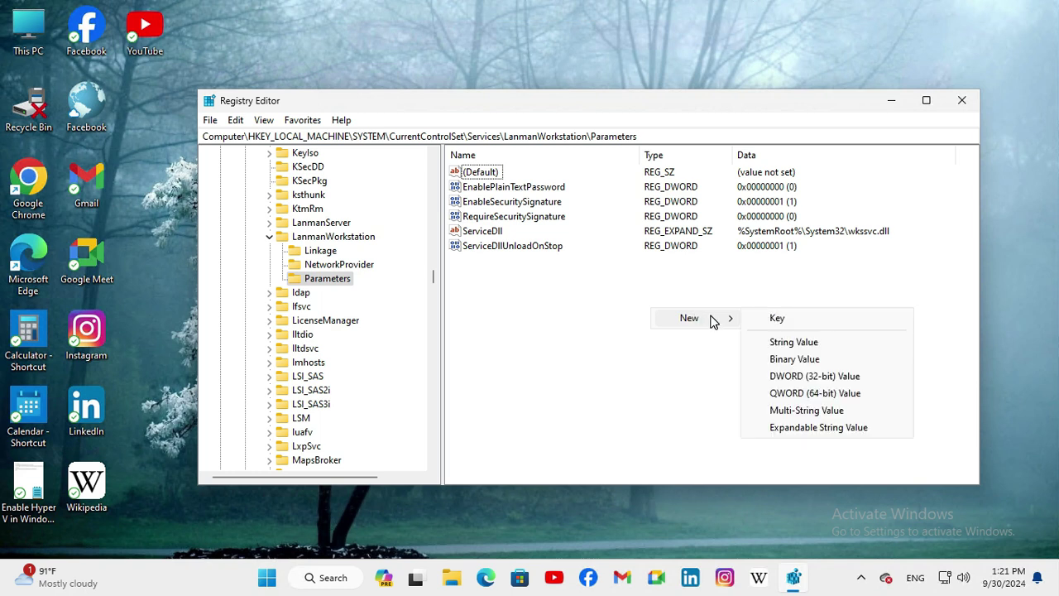
left_click(815, 376)
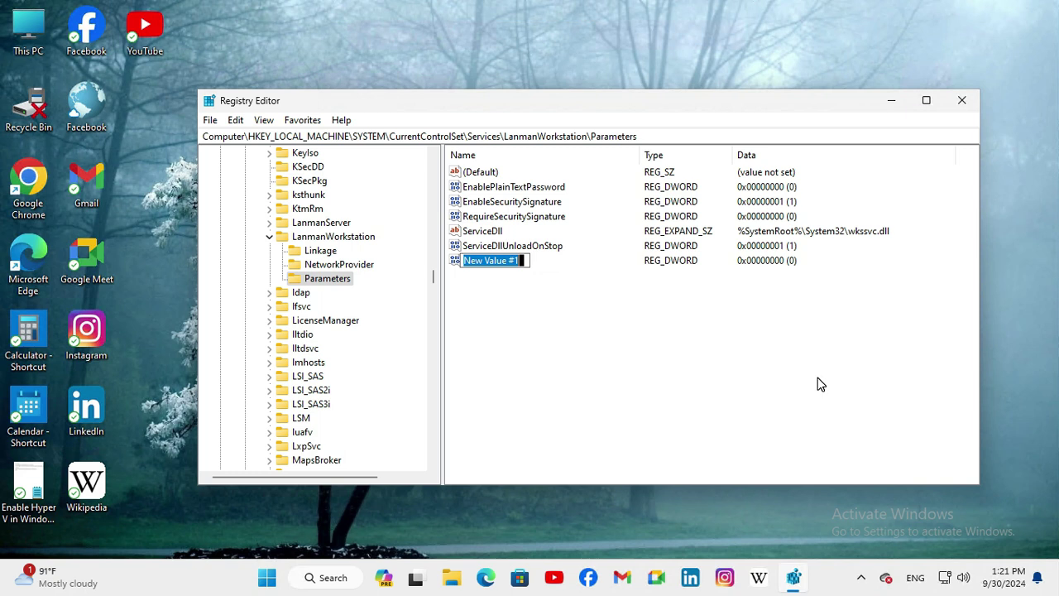
type("Allow")
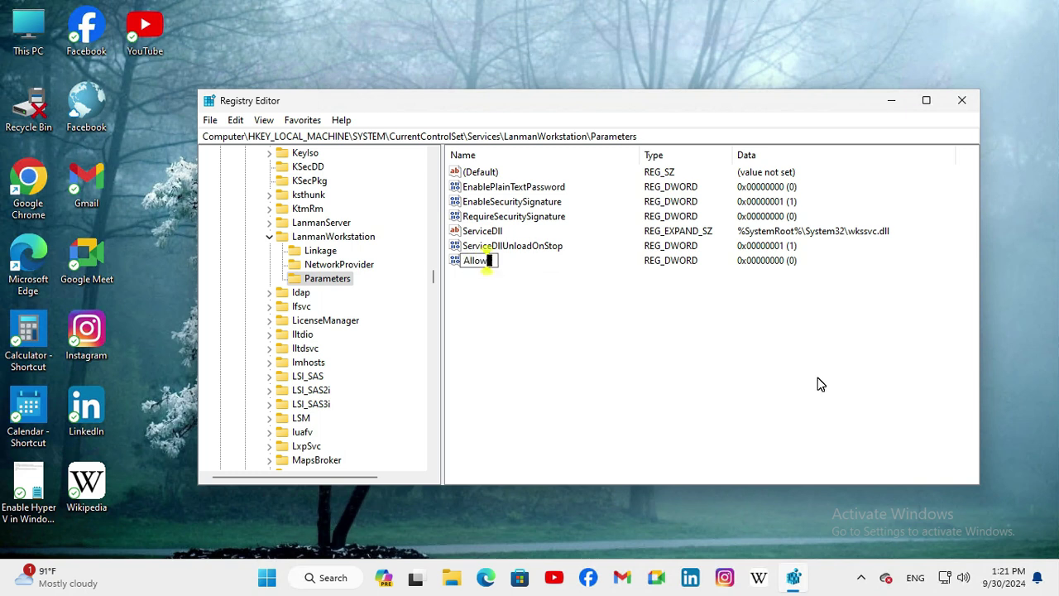
type("In")
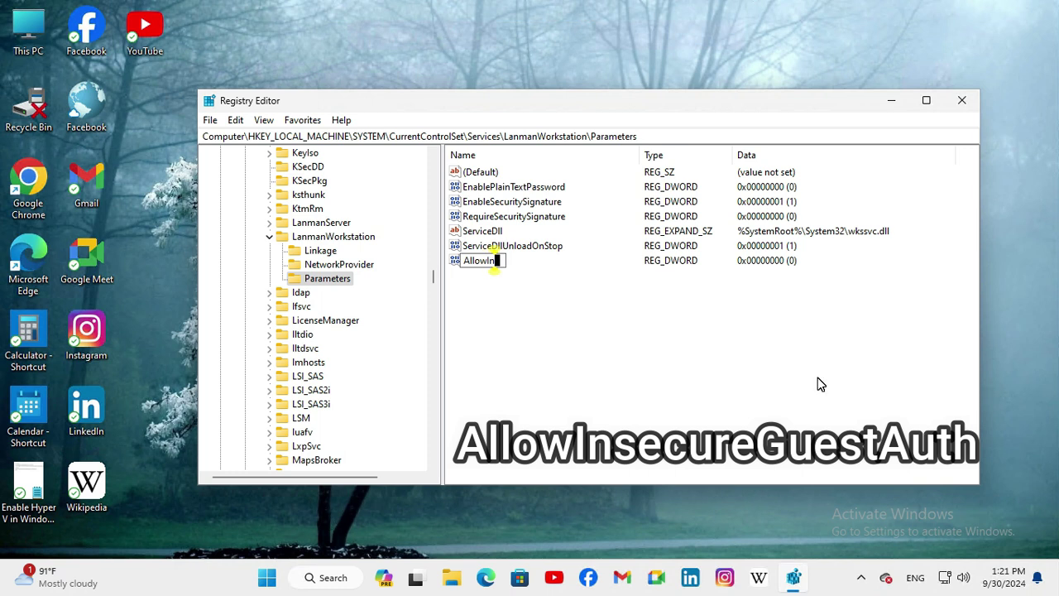
type("secure")
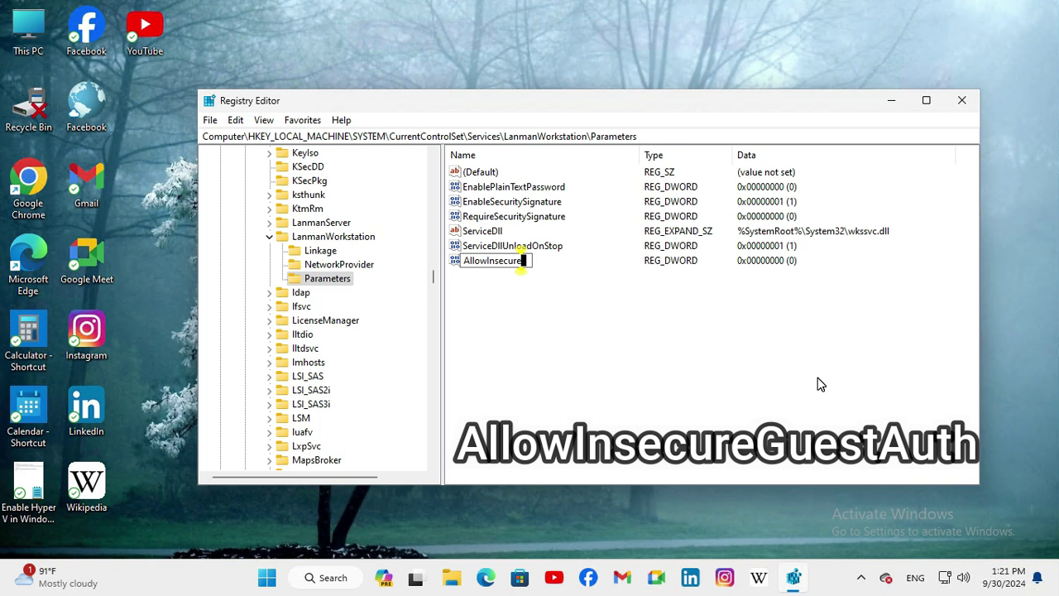
type("GuestAuth")
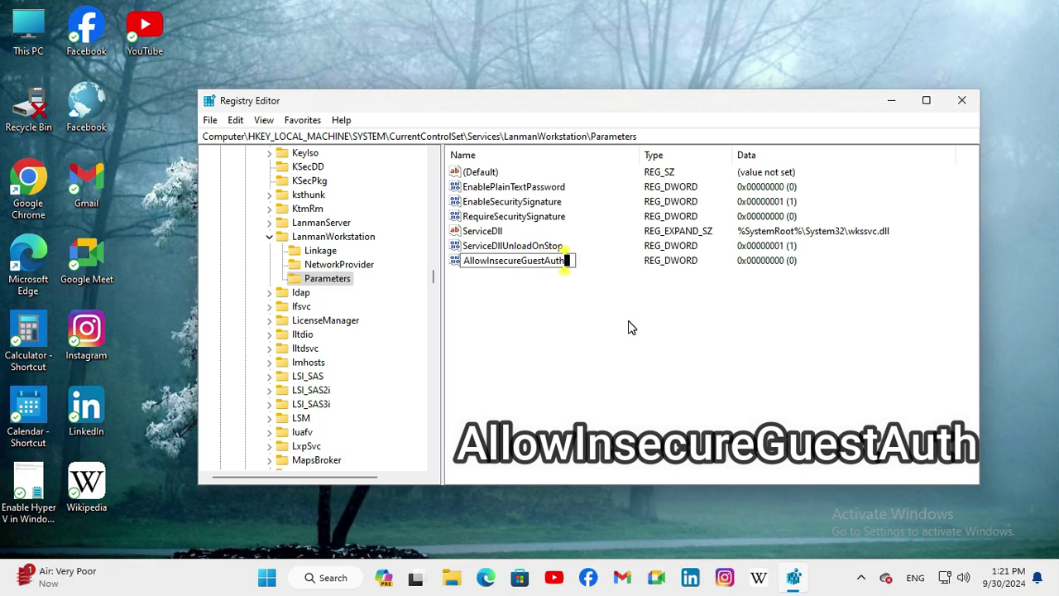
left_click(558, 278)
Set the value data of AllowInsecureGuestAuth to 1
left_click(534, 266)
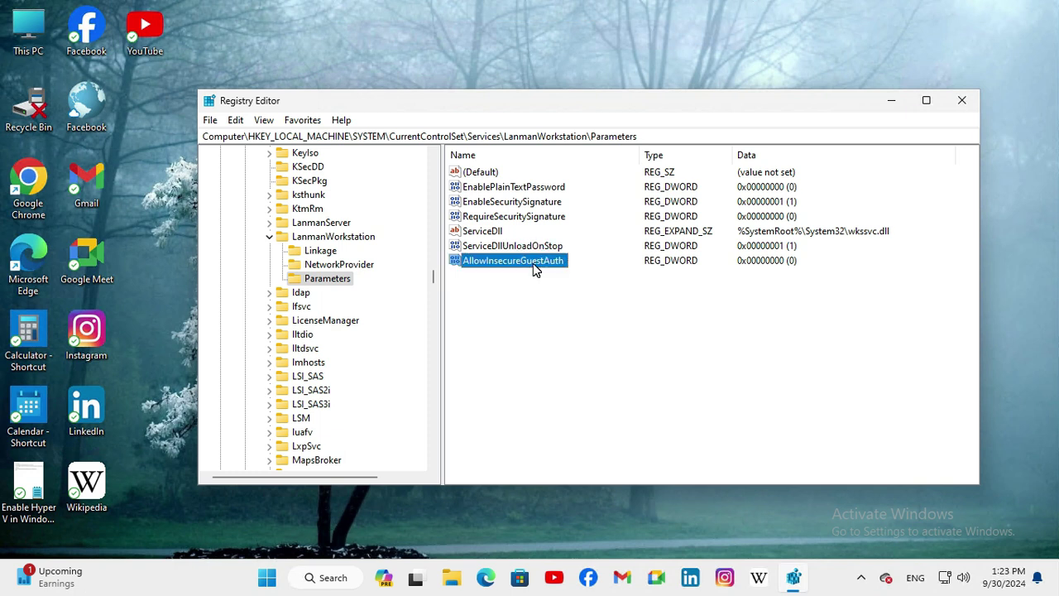
right_click(533, 263)
left_click(575, 277)
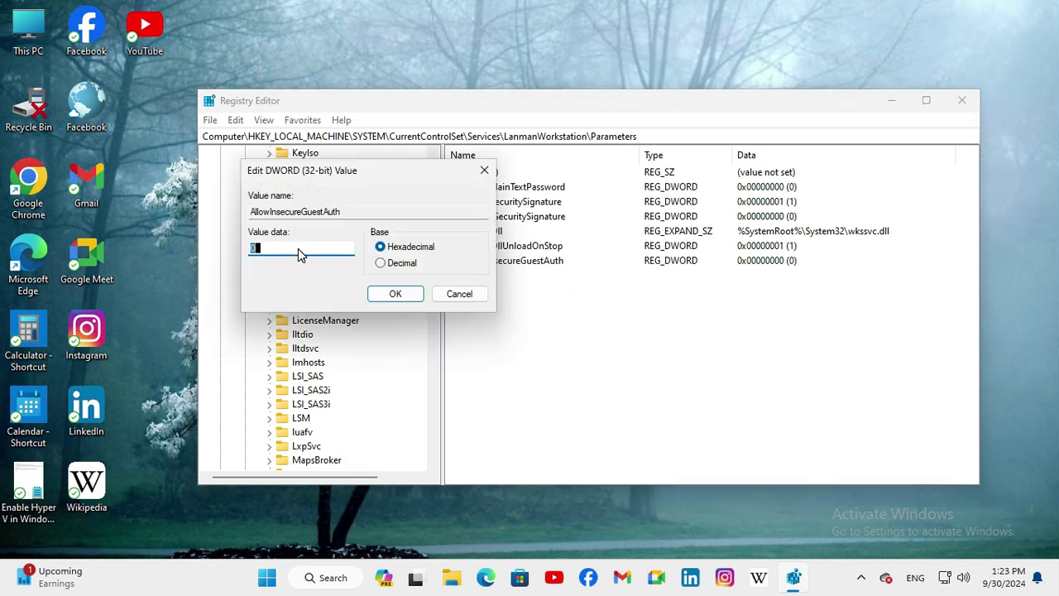
left_click(253, 249)
type("1")
left_click(393, 297)
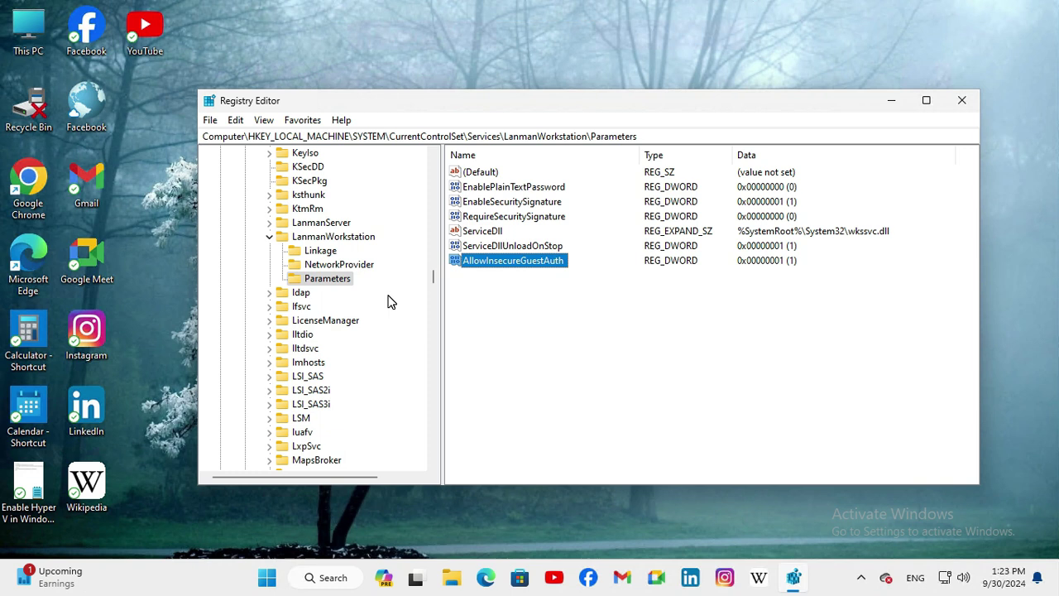
left_click(596, 313)
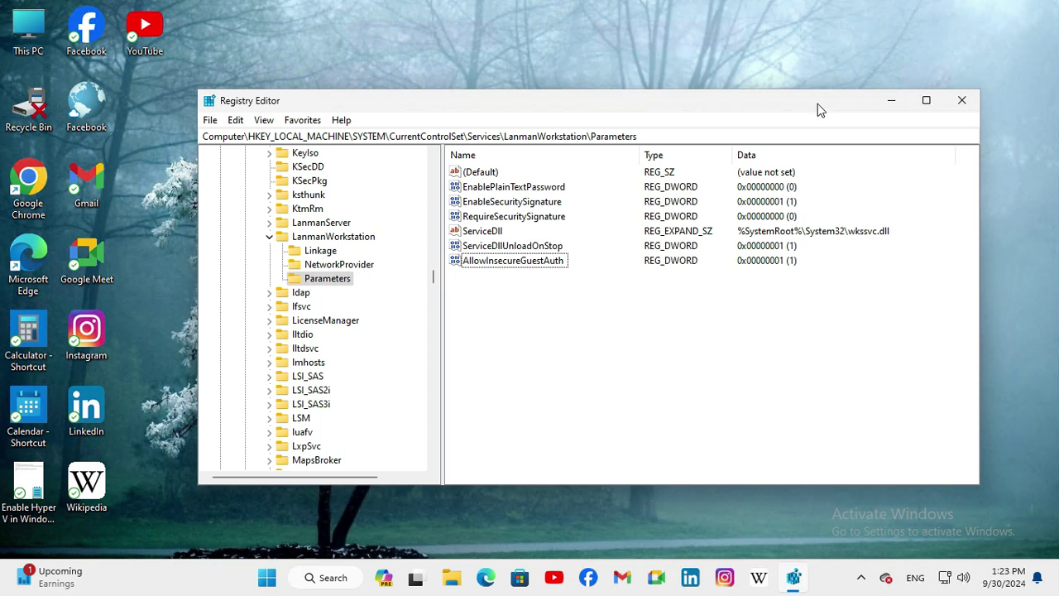
Close Registry Editor and bring up the computer's power options
left_click(960, 100)
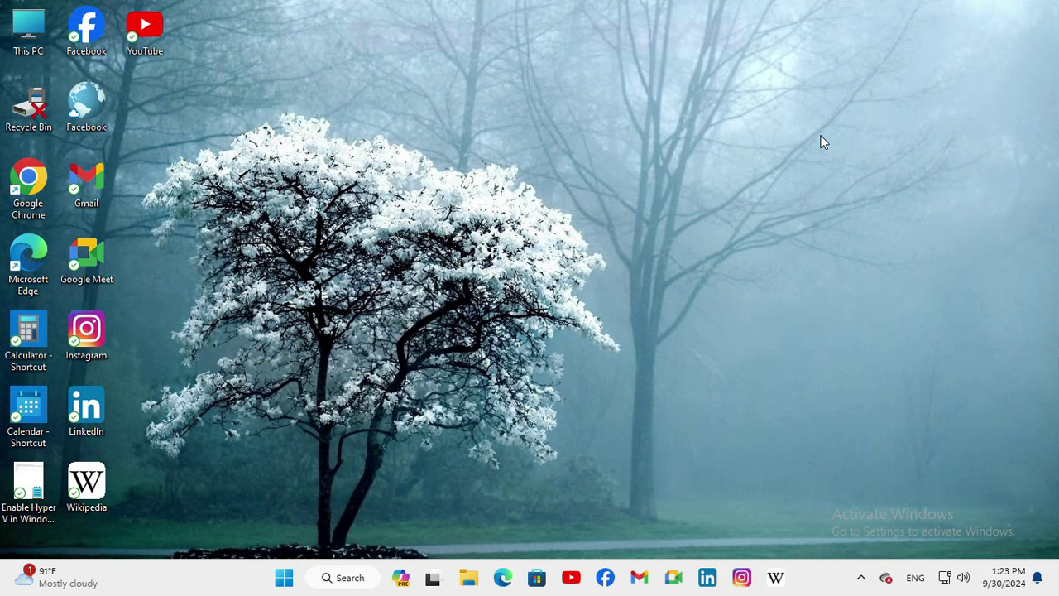
left_click(286, 577)
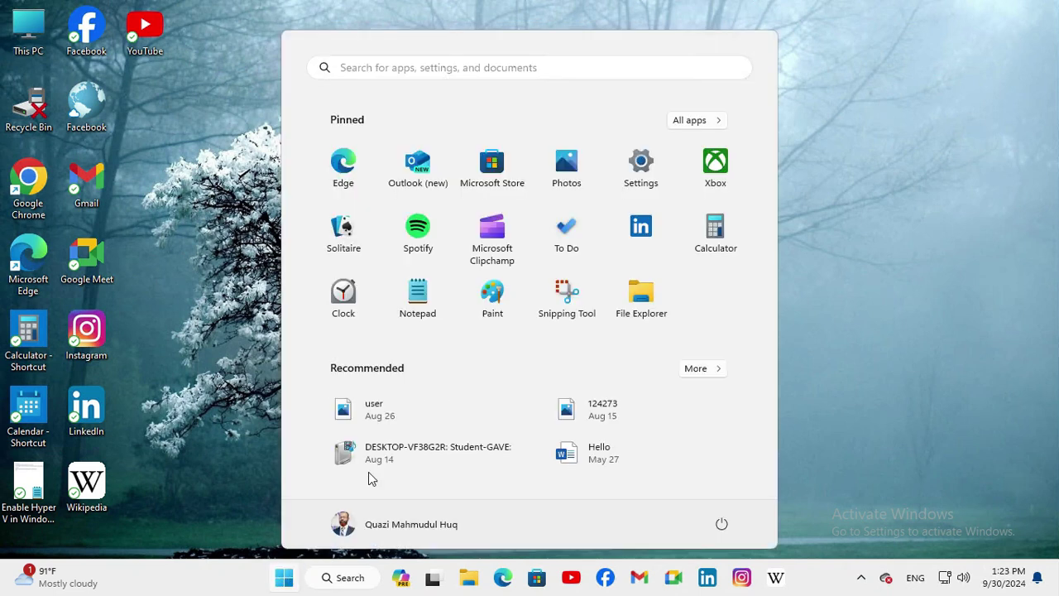
left_click(721, 525)
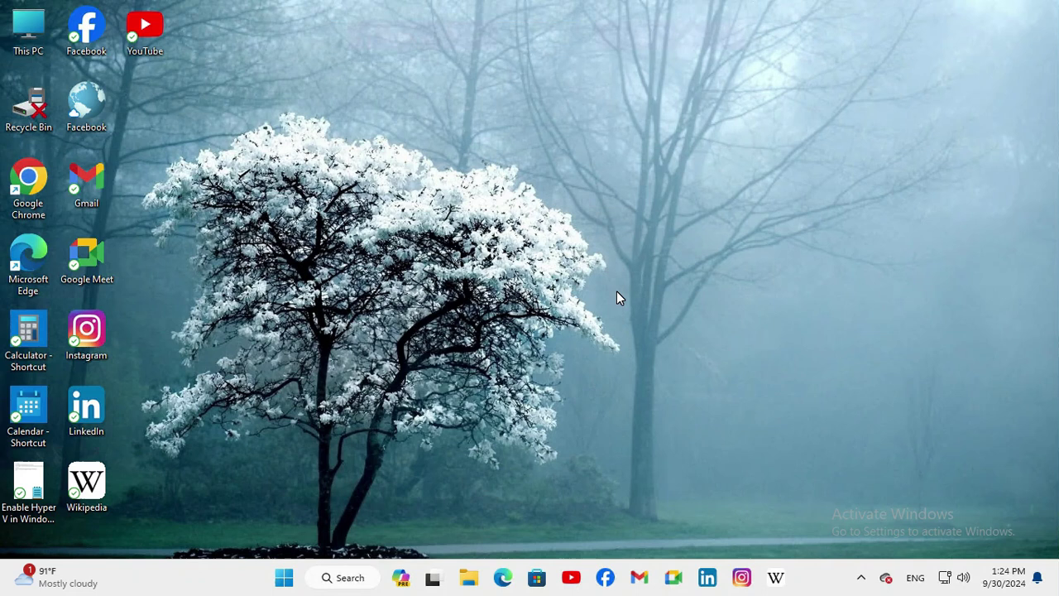
Open the network location \\10.17.32.250 with the Run command
right_click(284, 578)
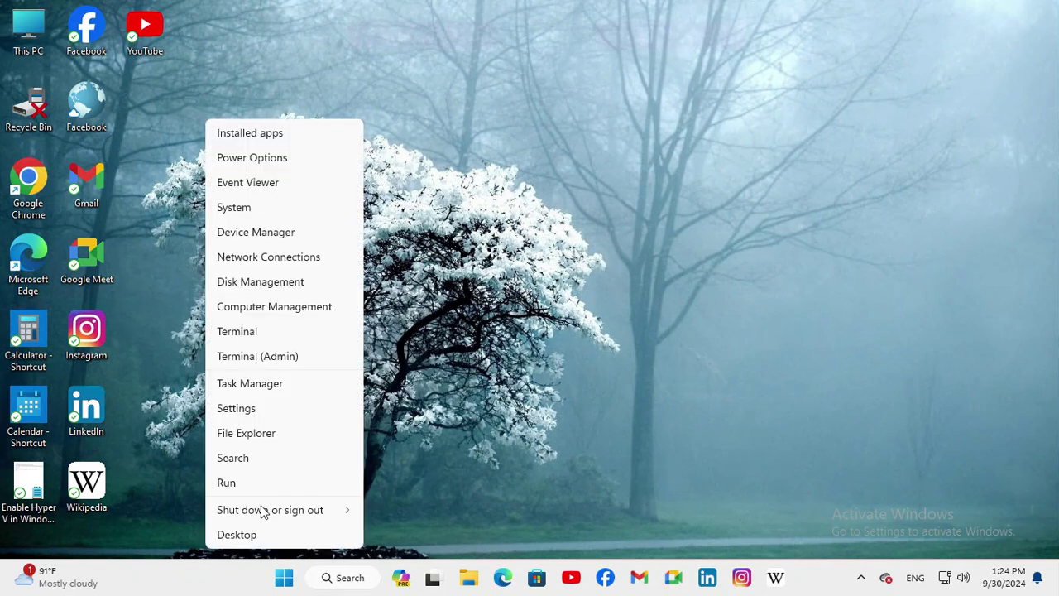
left_click(255, 486)
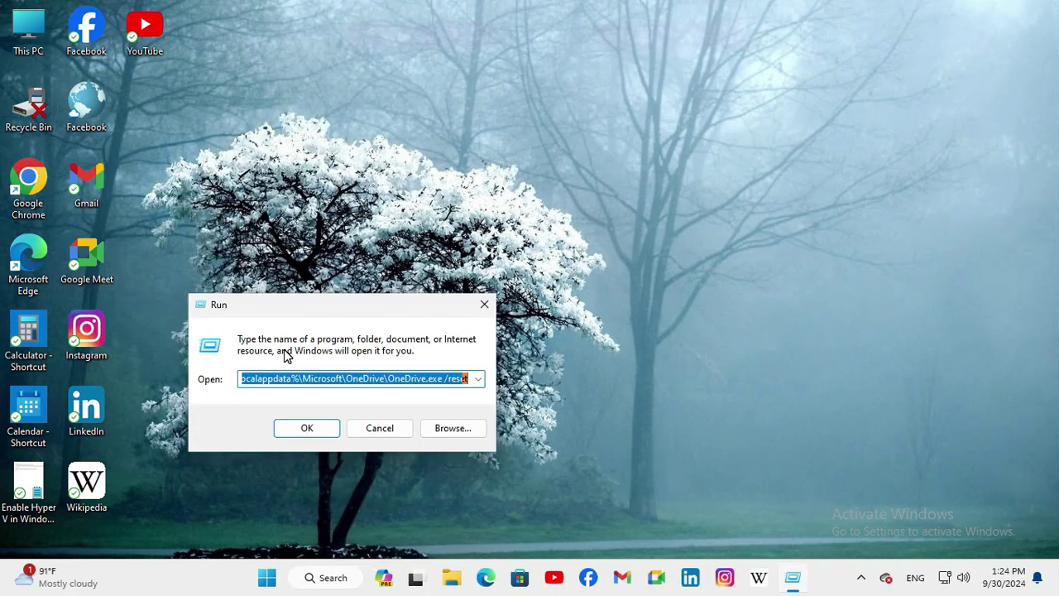
type("\\")
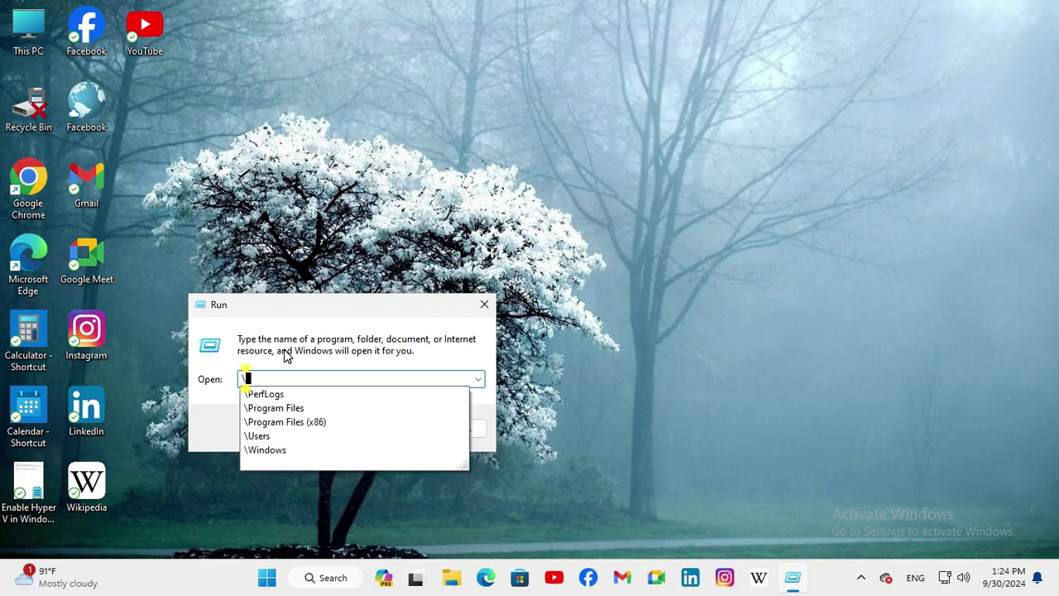
type("\\10")
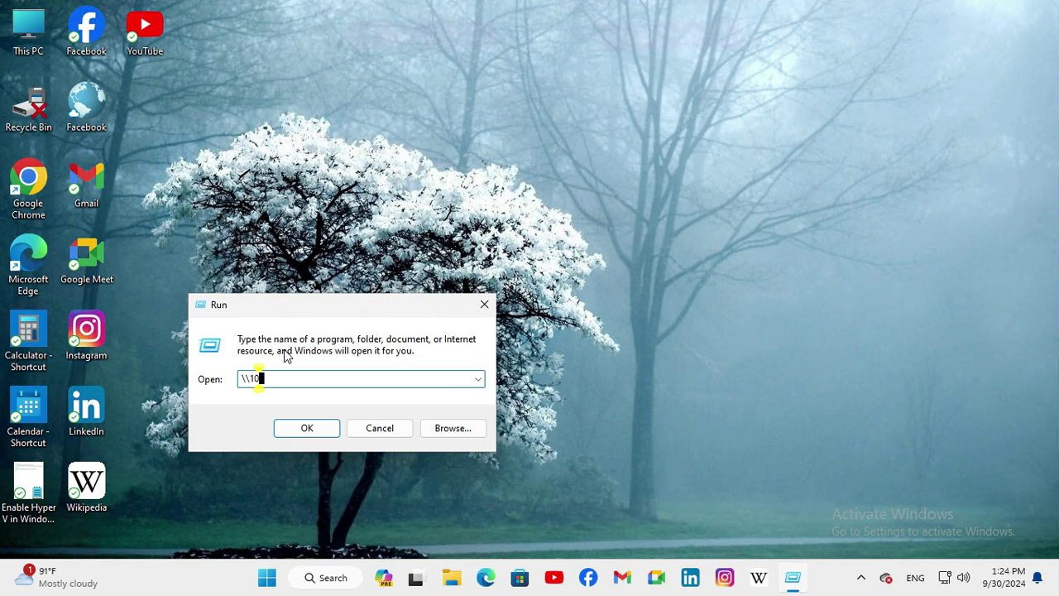
type(".17")
type(".32.250")
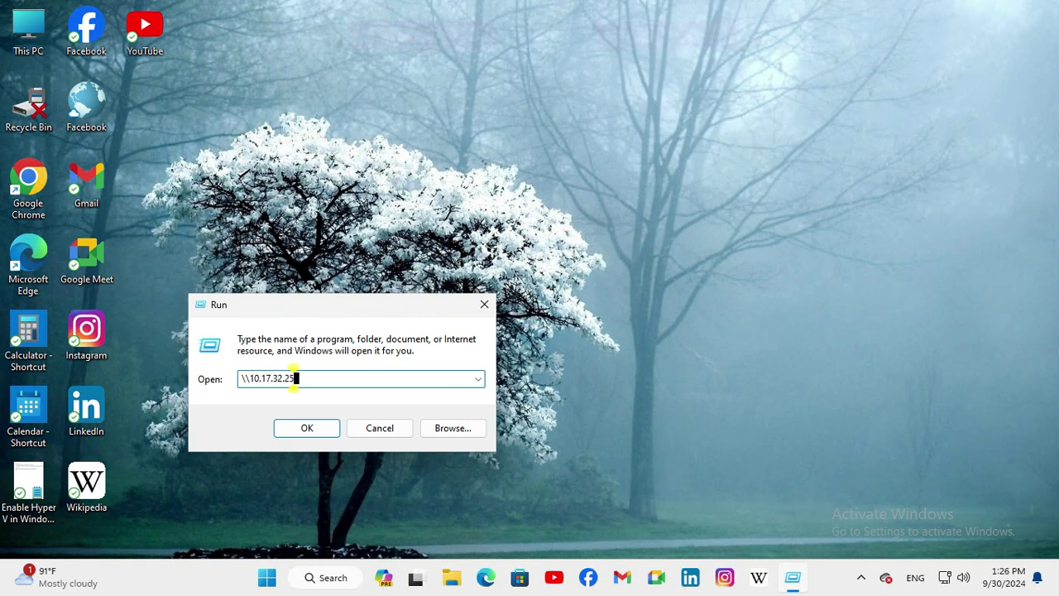
left_click(304, 435)
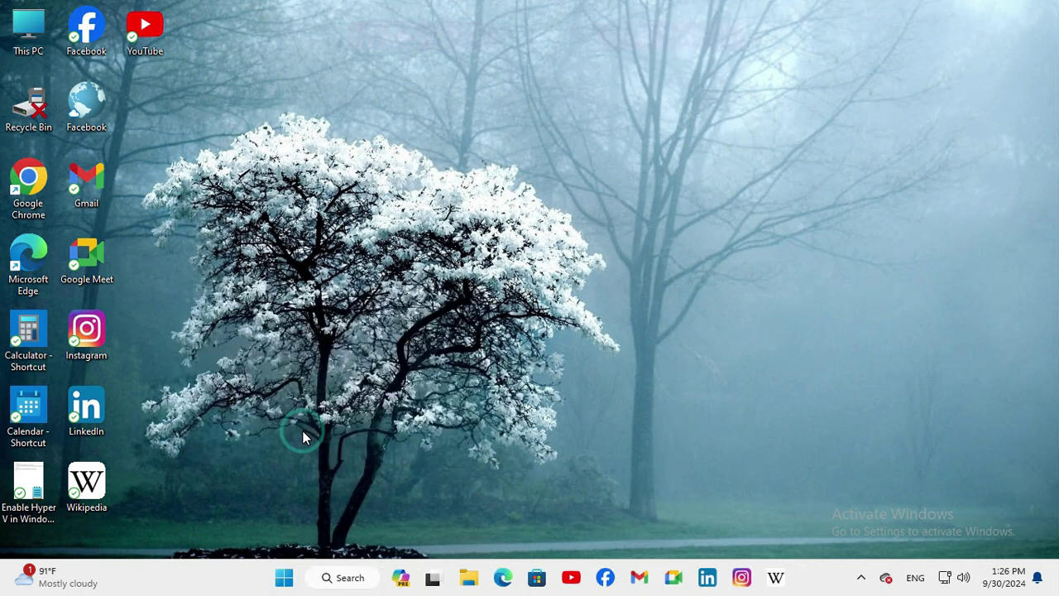